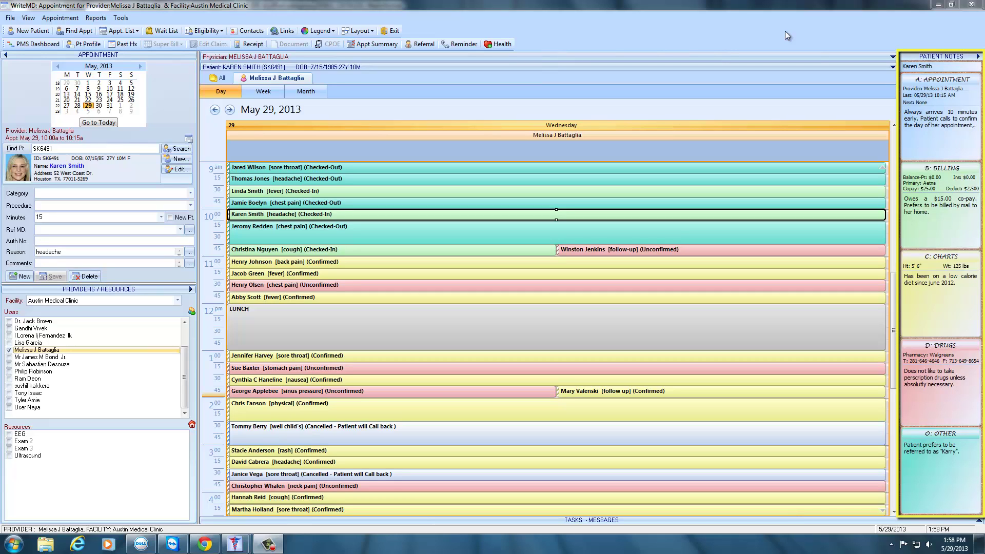
Step: Open the Charts note of the patient booked at 10:00 am and close it without changes
{"action": "double_click", "coordinate": [926, 278]}
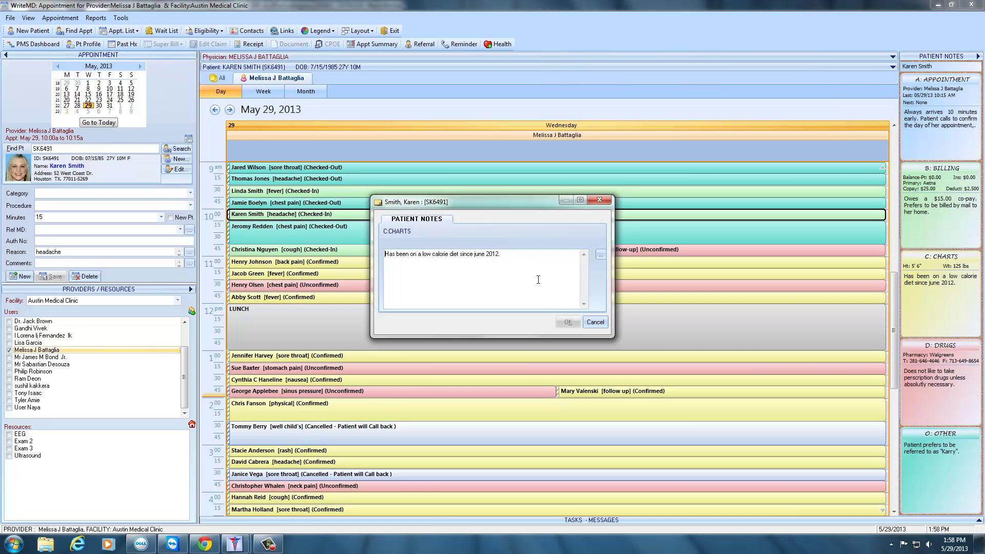
{"action": "left_click", "coordinate": [596, 322]}
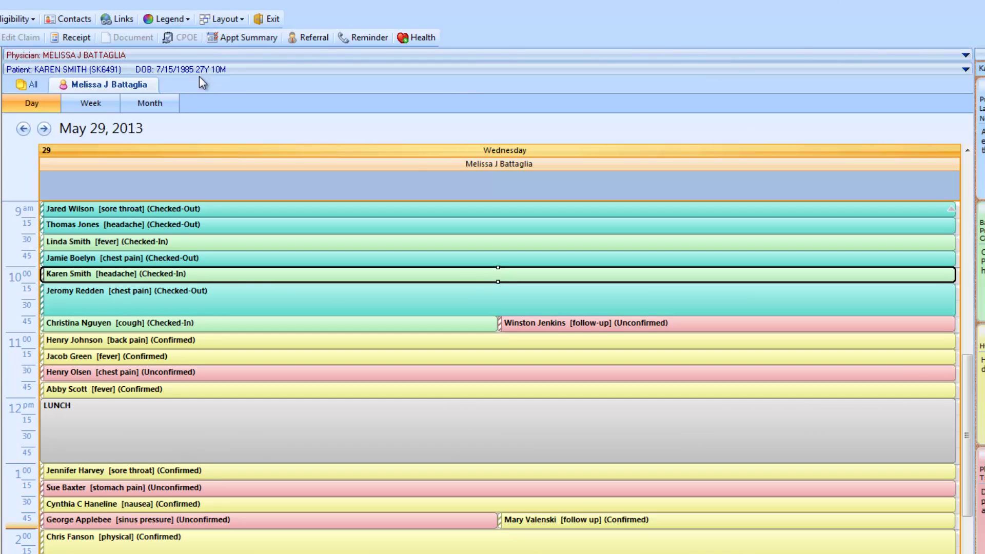
Step: Expand and hide the physician's details, then the patient's details, to review their demographic information
{"action": "left_click", "coordinate": [235, 56]}
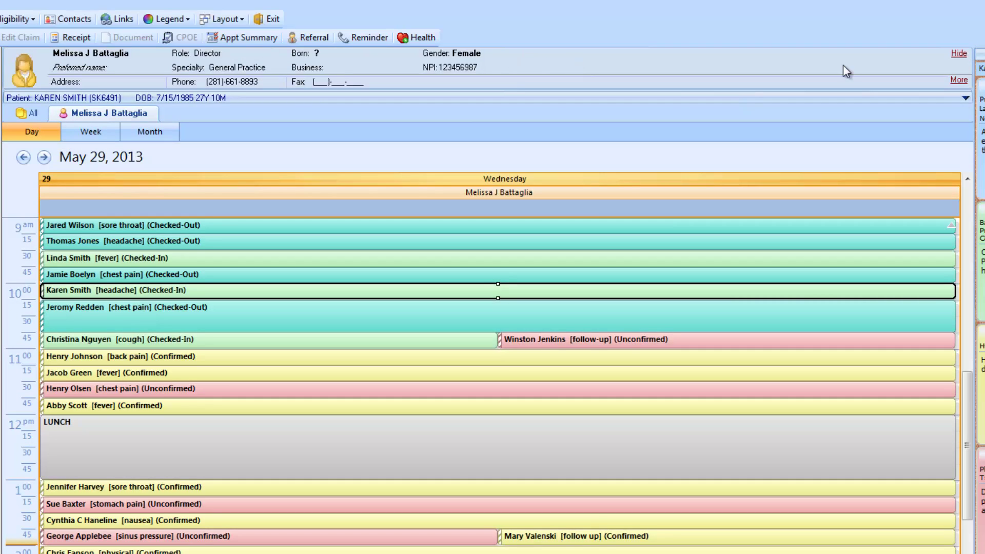
{"action": "left_click", "coordinate": [959, 53]}
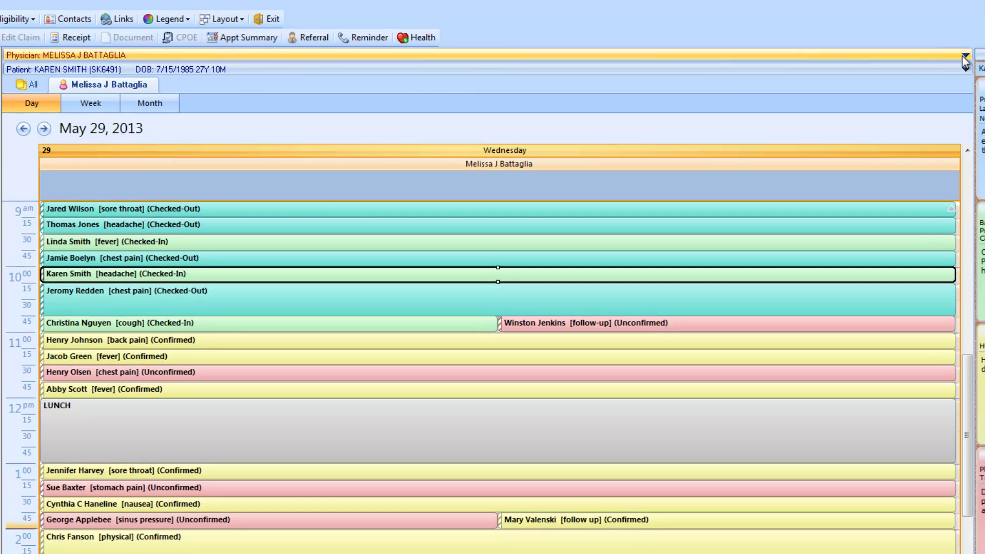
{"action": "left_click", "coordinate": [329, 64]}
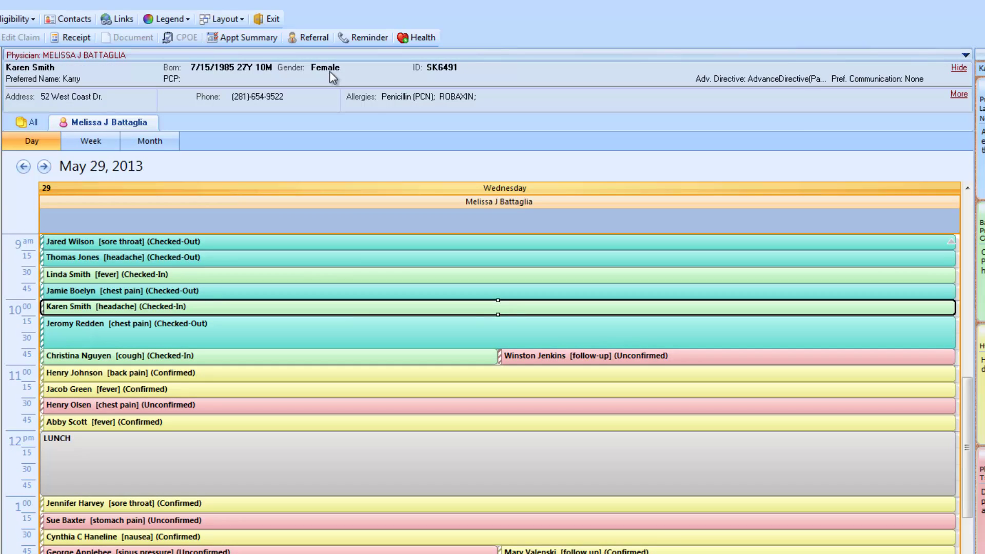
{"action": "left_click", "coordinate": [958, 95]}
{"action": "left_click", "coordinate": [959, 96]}
{"action": "left_click", "coordinate": [959, 68]}
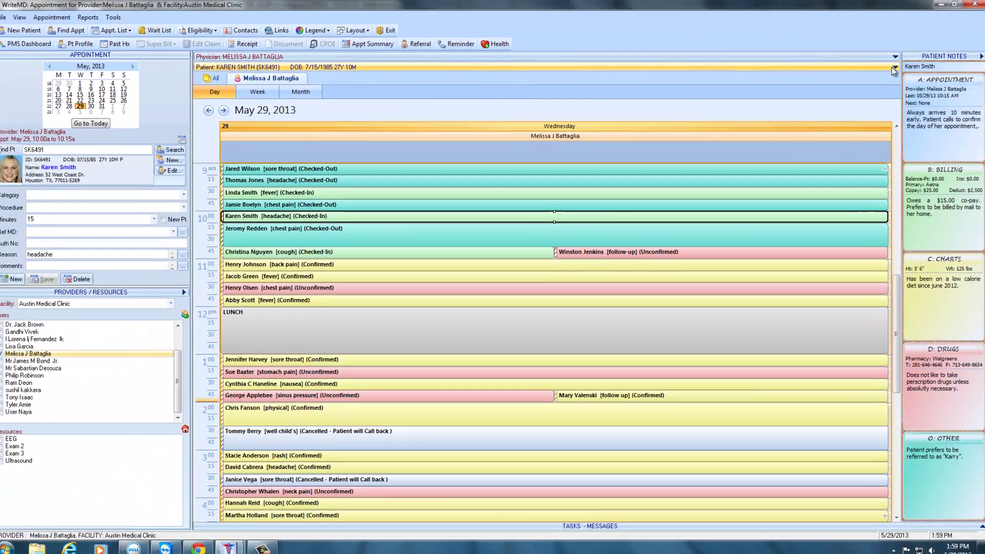
Step: For the 4:45 pm slot on May 29, search for the patient by partial first and last name and select the match
{"action": "left_click_drag", "start_coordinate": [934, 387], "coordinate": [933, 378]}
{"action": "left_click_drag", "start_coordinate": [894, 323], "coordinate": [895, 343]}
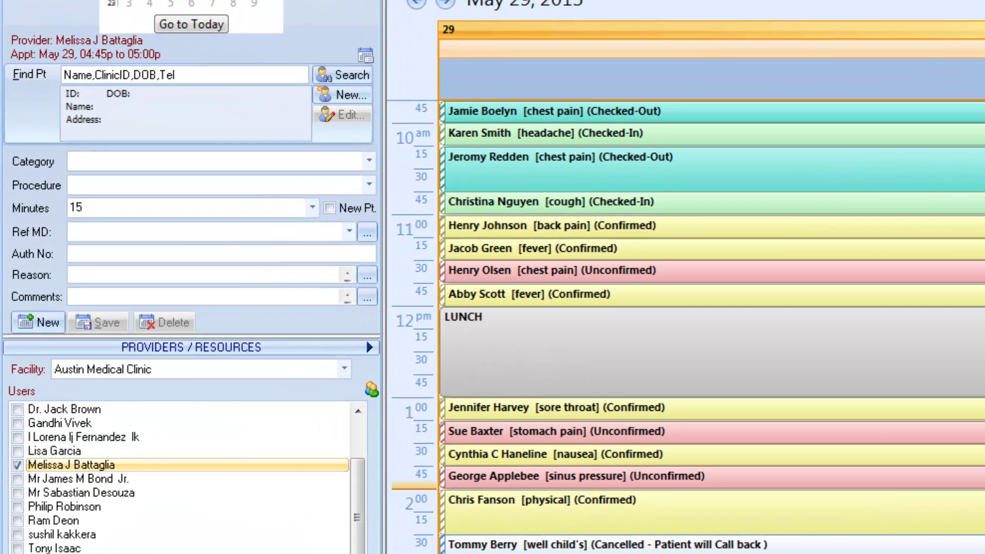
{"action": "type", "text": "Jar wil"}
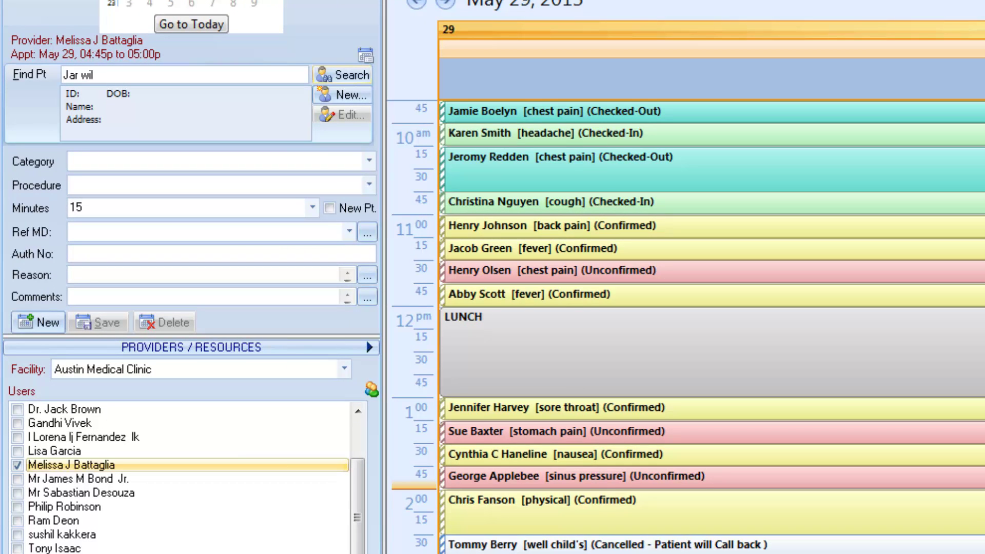
{"action": "key", "text": "Return"}
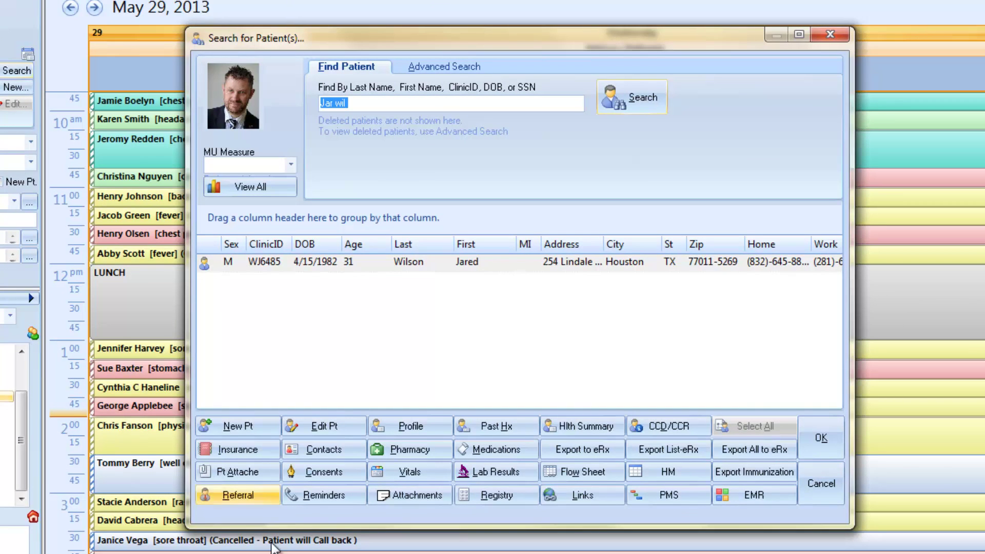
{"action": "left_click", "coordinate": [407, 259]}
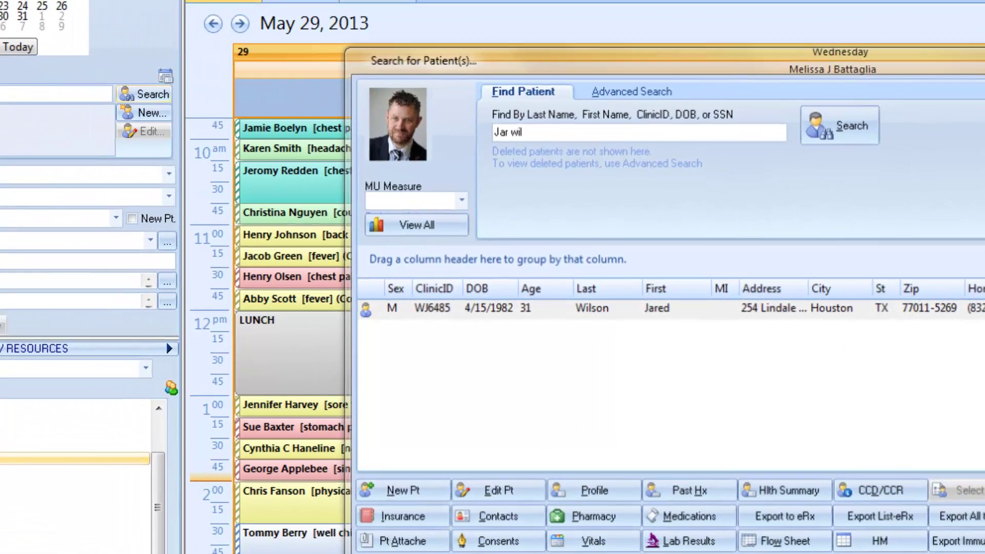
{"action": "left_click", "coordinate": [820, 438]}
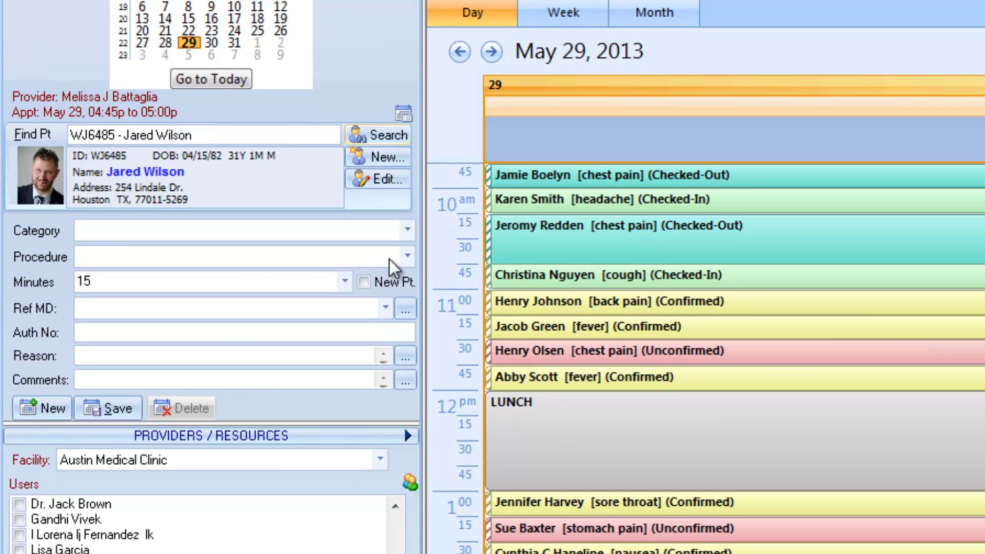
Step: Set the new appointment's category to Minor Surgery (15) and its reason to "cough", leave the procedure blank, and save it
{"action": "left_click", "coordinate": [121, 230]}
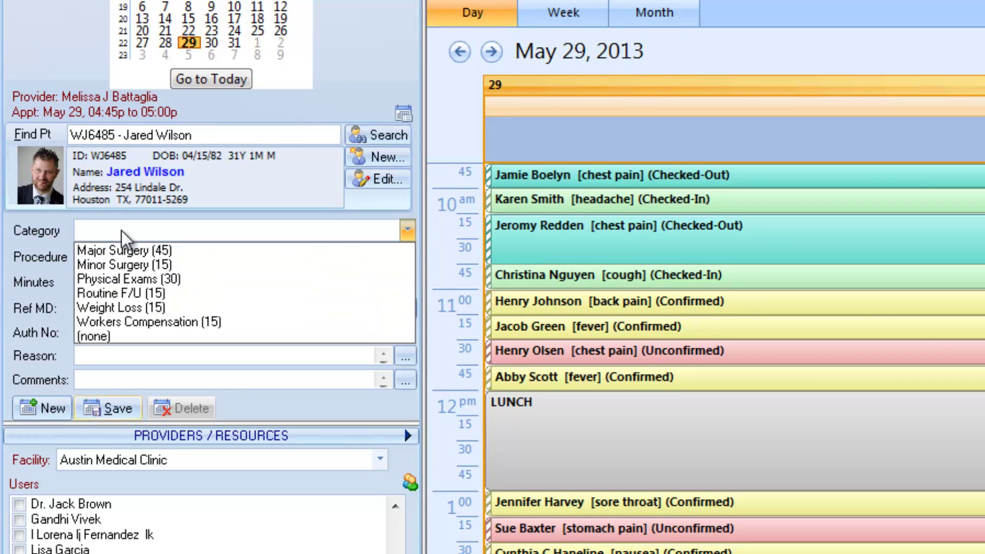
{"action": "left_click", "coordinate": [126, 258]}
{"action": "left_click", "coordinate": [86, 261]}
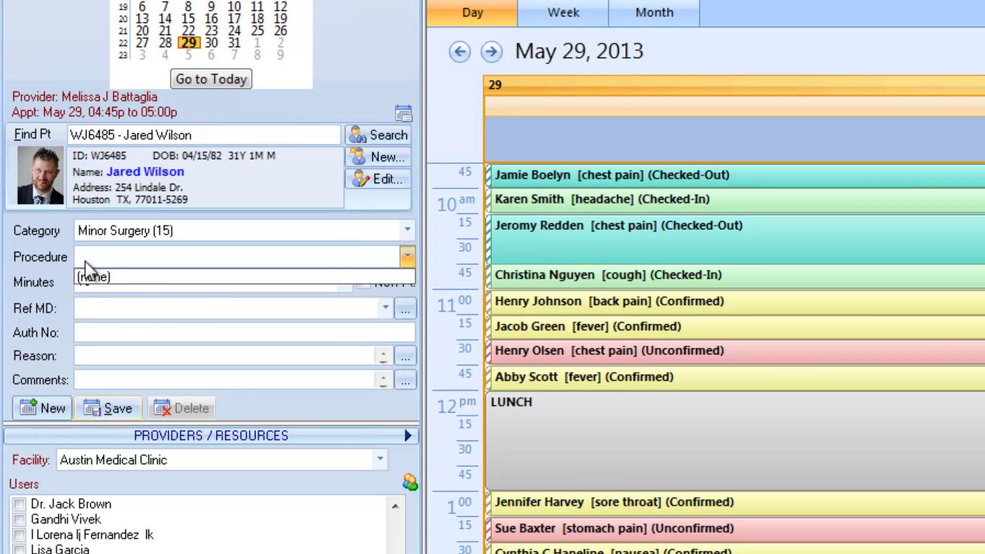
{"action": "left_click", "coordinate": [403, 258]}
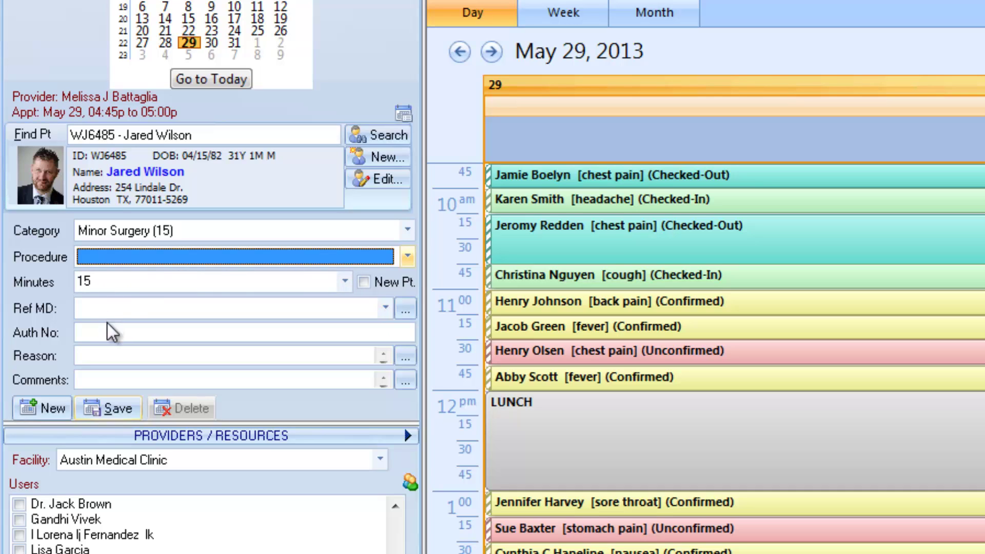
{"action": "left_click", "coordinate": [108, 361]}
{"action": "type", "text": "cough"}
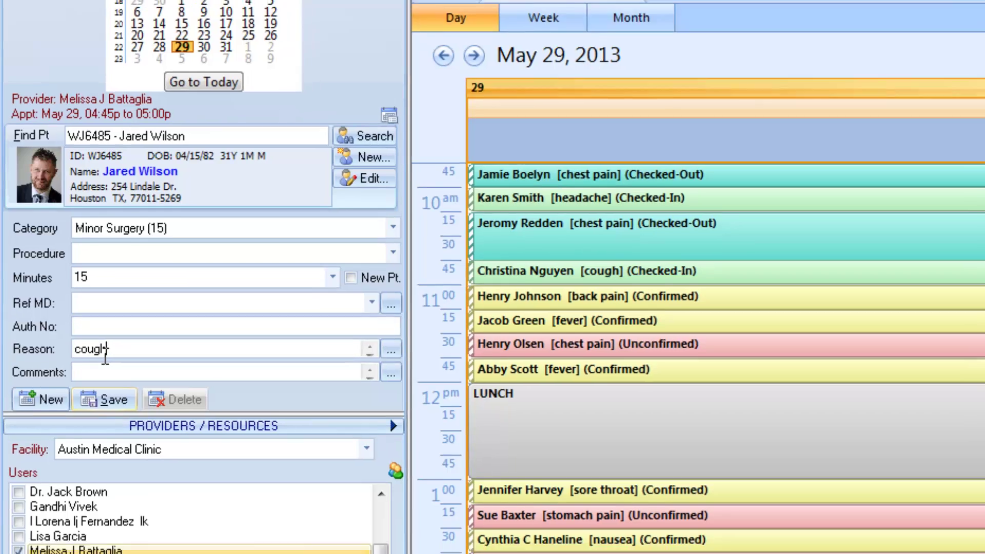
{"action": "key", "text": "alt+s"}
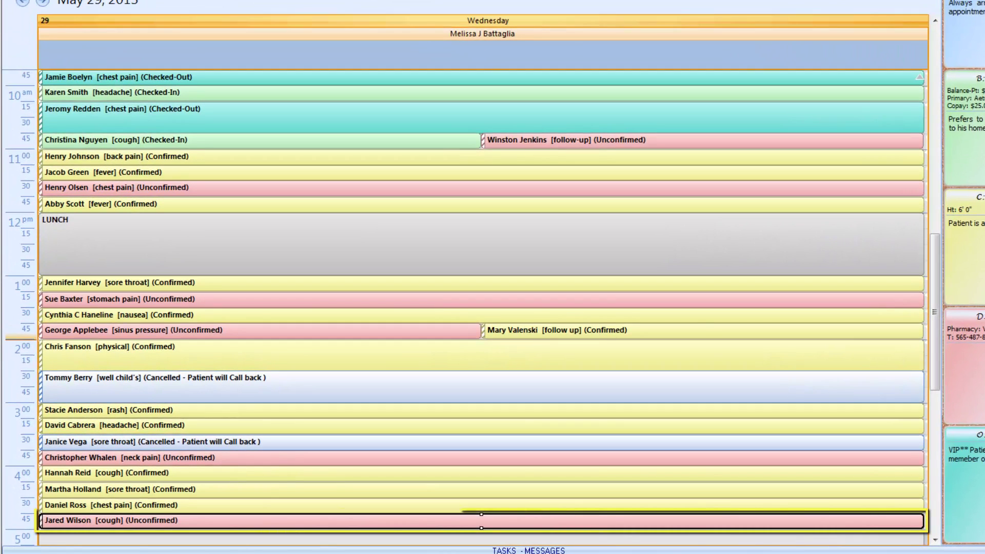
Step: Mark the 4:45 pm cough appointment as cancelled with the Other follow-up action "will call next week"
{"action": "right_click", "coordinate": [210, 521]}
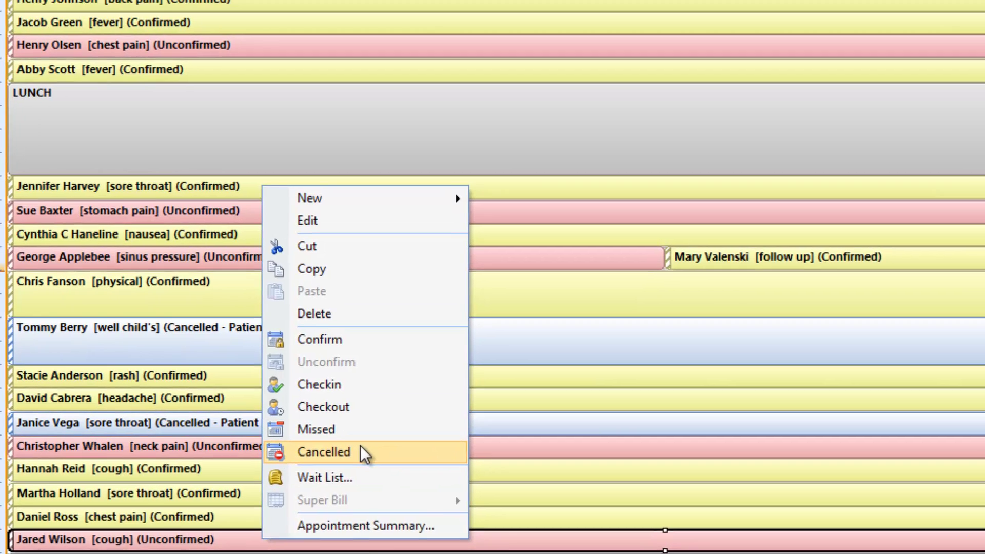
{"action": "left_click", "coordinate": [386, 393]}
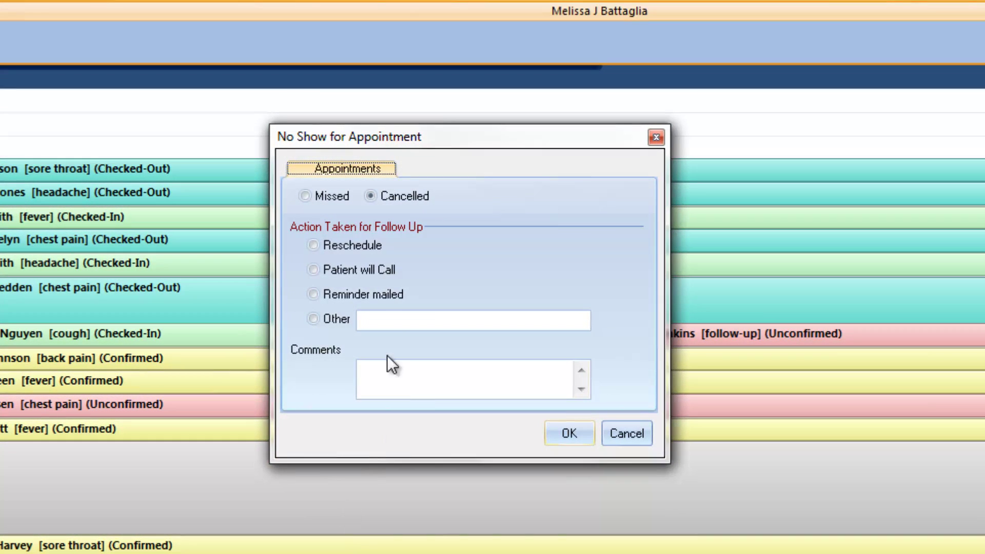
{"action": "left_click", "coordinate": [362, 173]}
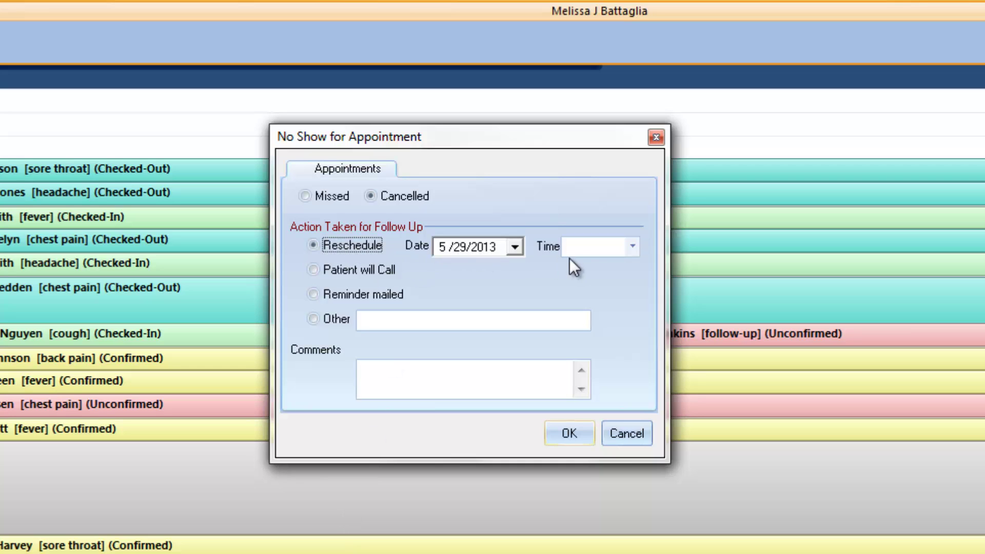
{"action": "left_click", "coordinate": [342, 274]}
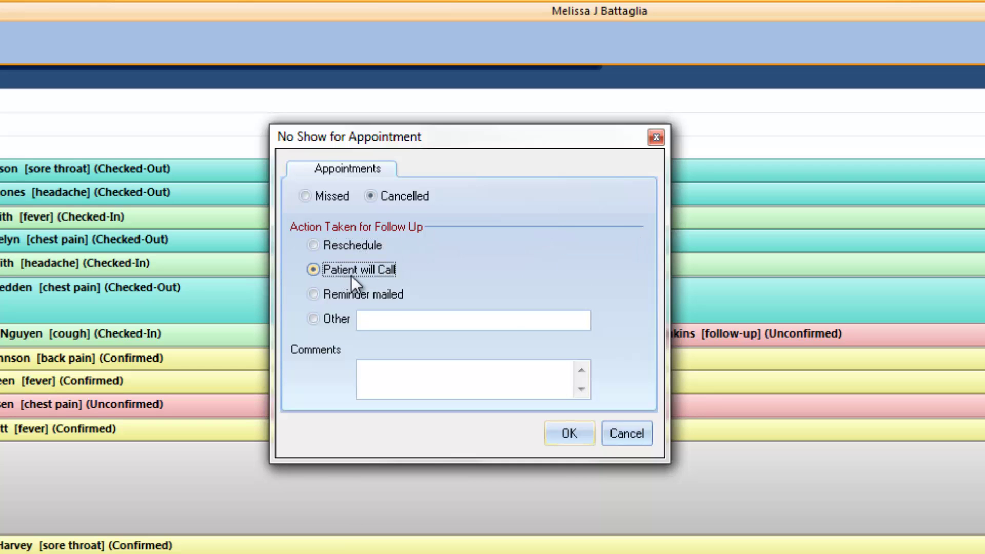
{"action": "left_click", "coordinate": [325, 297]}
{"action": "left_click", "coordinate": [362, 318]}
{"action": "type", "text": "will call next week"}
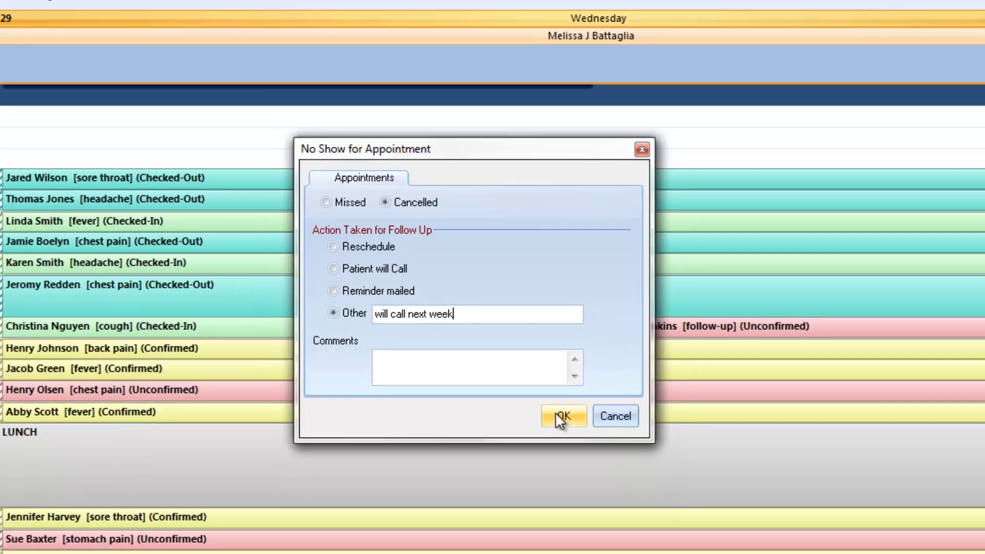
{"action": "left_click", "coordinate": [565, 433]}
{"action": "scroll", "coordinate": [750, 544], "scroll_direction": "down", "scroll_amount": 1}
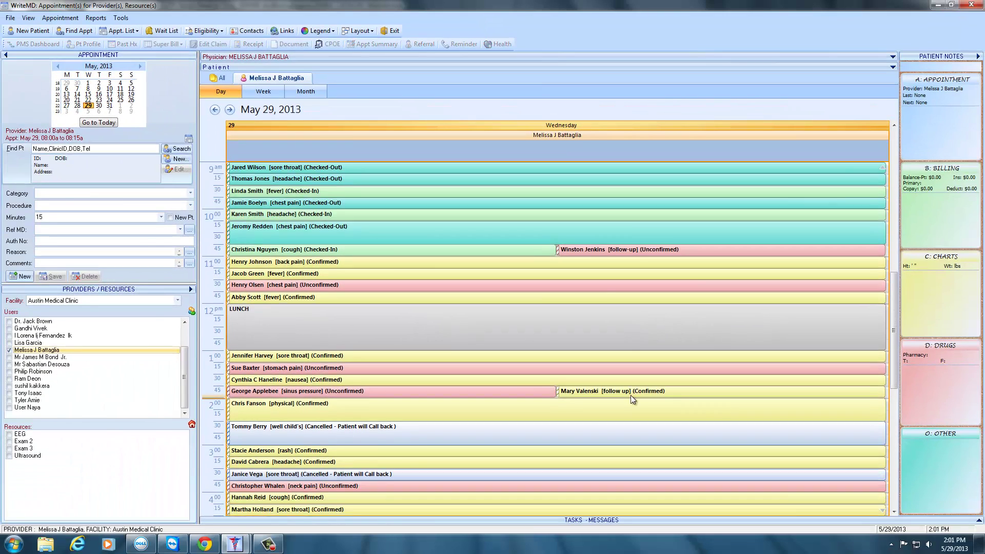
{"action": "scroll", "coordinate": [630, 395], "scroll_direction": "down", "scroll_amount": 3}
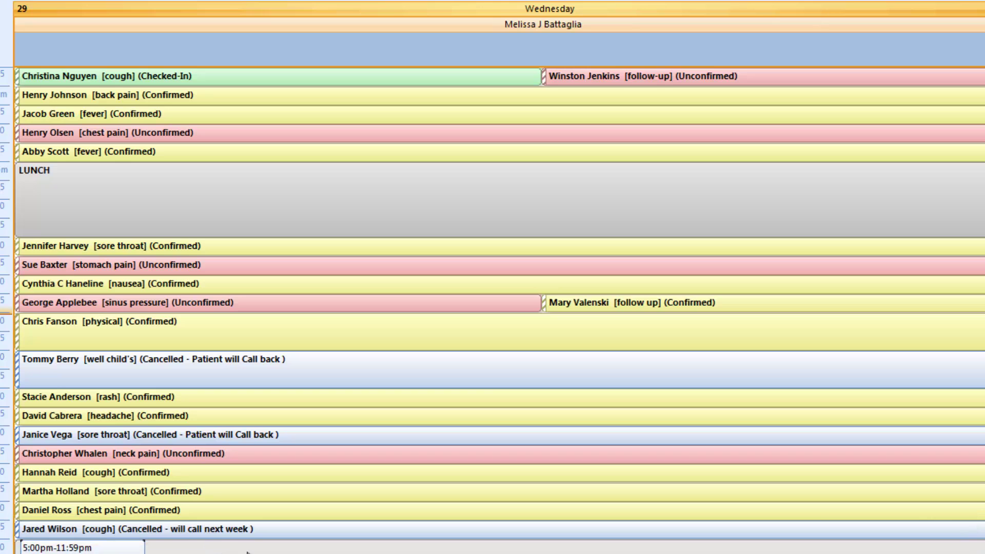
Step: Try to move the 10:00 am headache appointment to 10:45 am in the day schedule
{"action": "scroll", "coordinate": [450, 521], "scroll_direction": "up", "scroll_amount": 3}
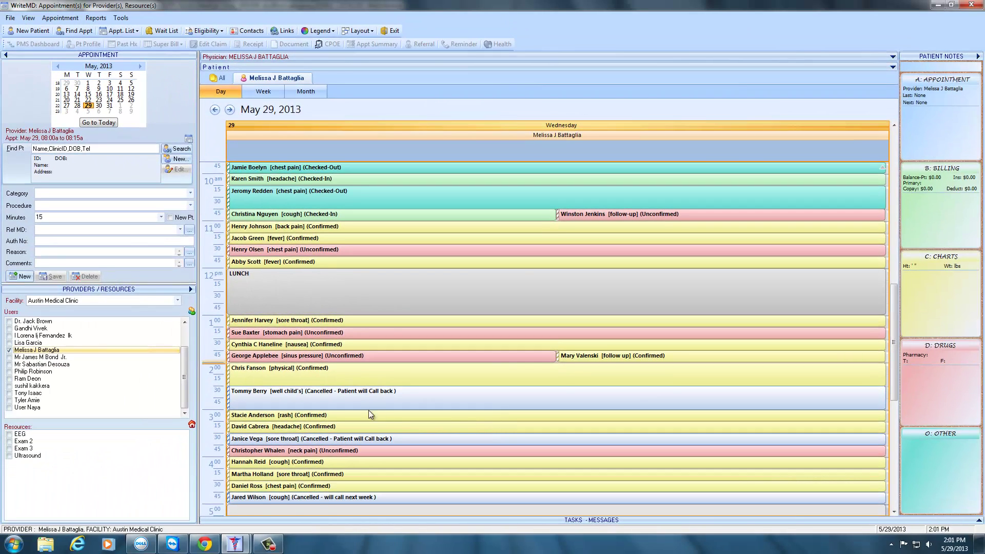
{"action": "scroll", "coordinate": [311, 436], "scroll_direction": "up", "scroll_amount": 3}
{"action": "left_click", "coordinate": [274, 168]}
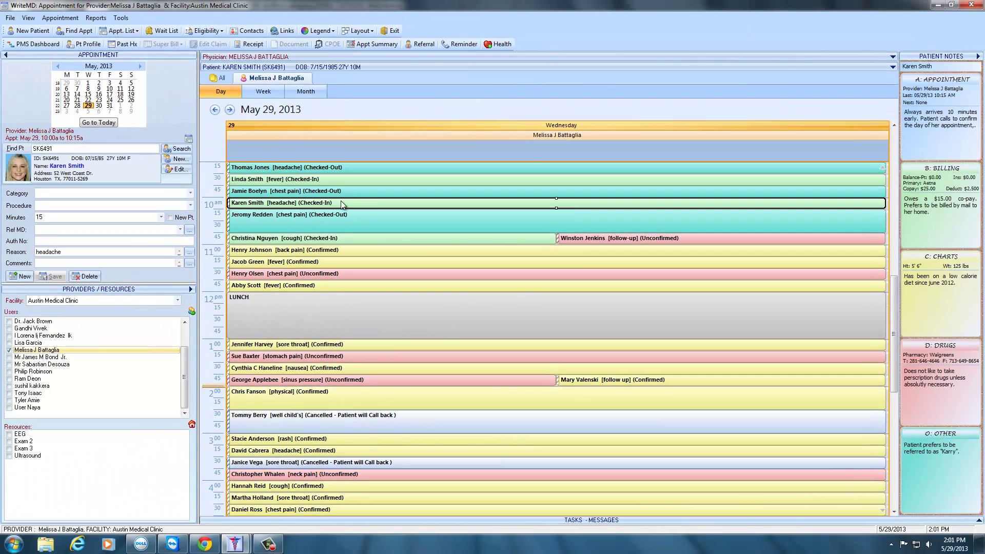
{"action": "left_click_drag", "start_coordinate": [341, 202], "coordinate": [336, 238]}
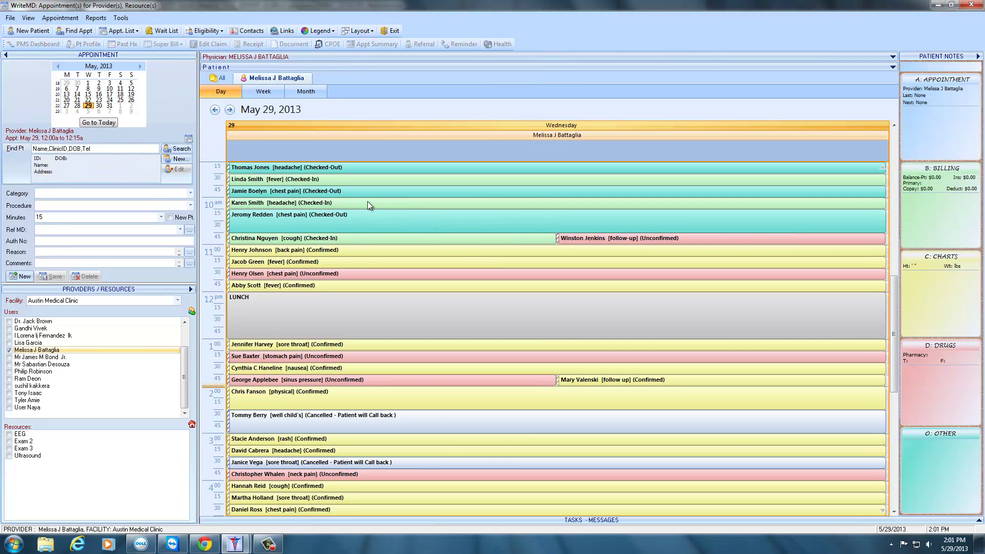
{"action": "scroll", "coordinate": [891, 333], "scroll_direction": "up", "scroll_amount": 1}
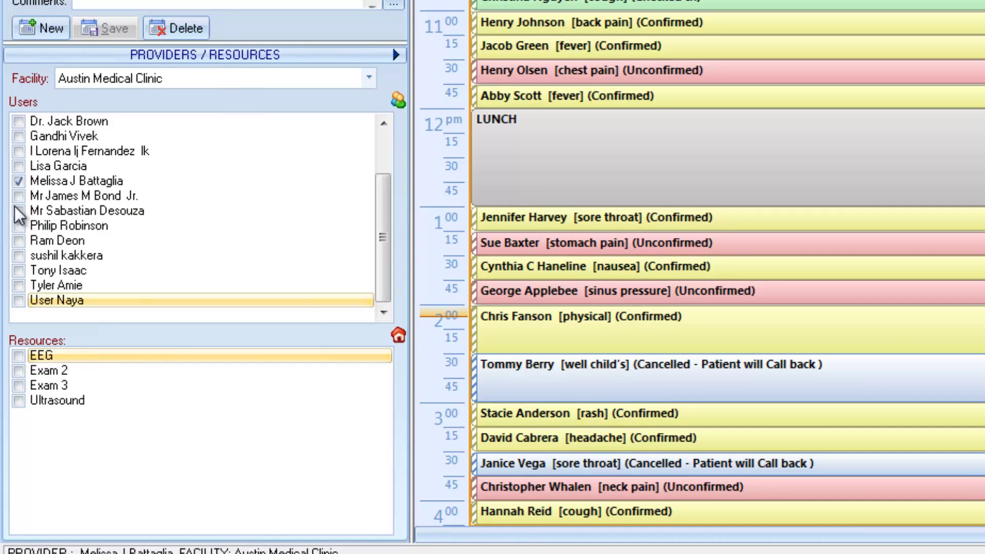
Step: Add the two providers listed directly after the active one and the Exam 2 resource to the schedule
{"action": "left_click", "coordinate": [24, 196]}
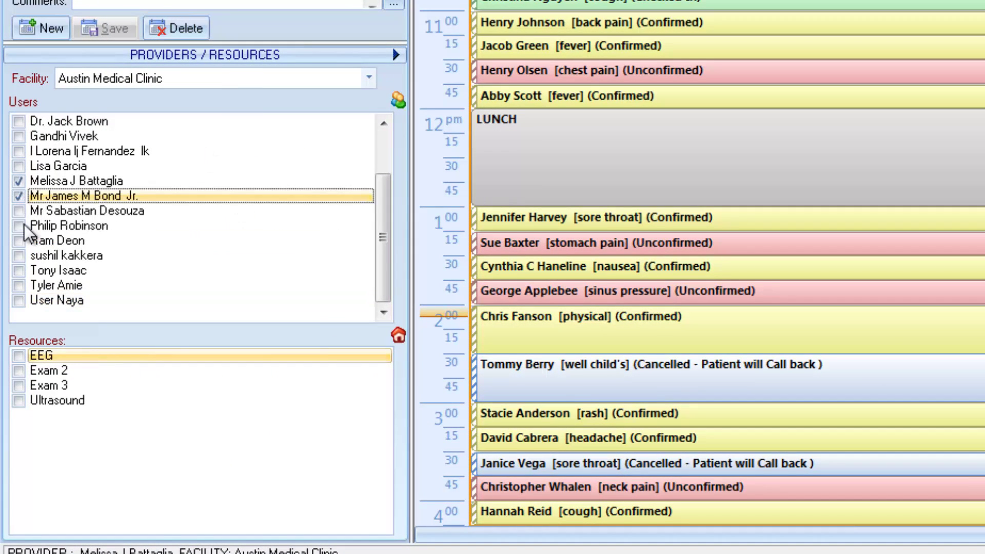
{"action": "left_click", "coordinate": [23, 216]}
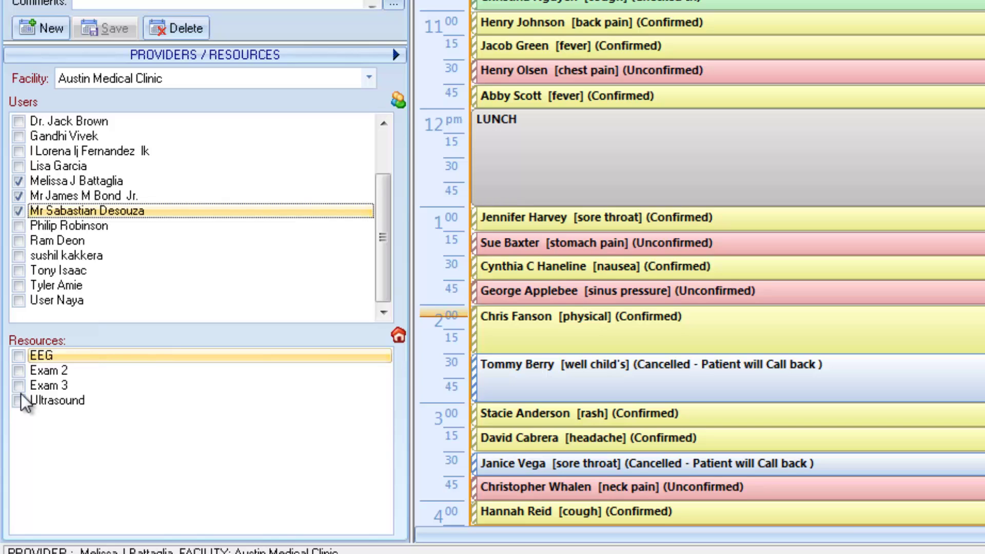
{"action": "left_click", "coordinate": [17, 374]}
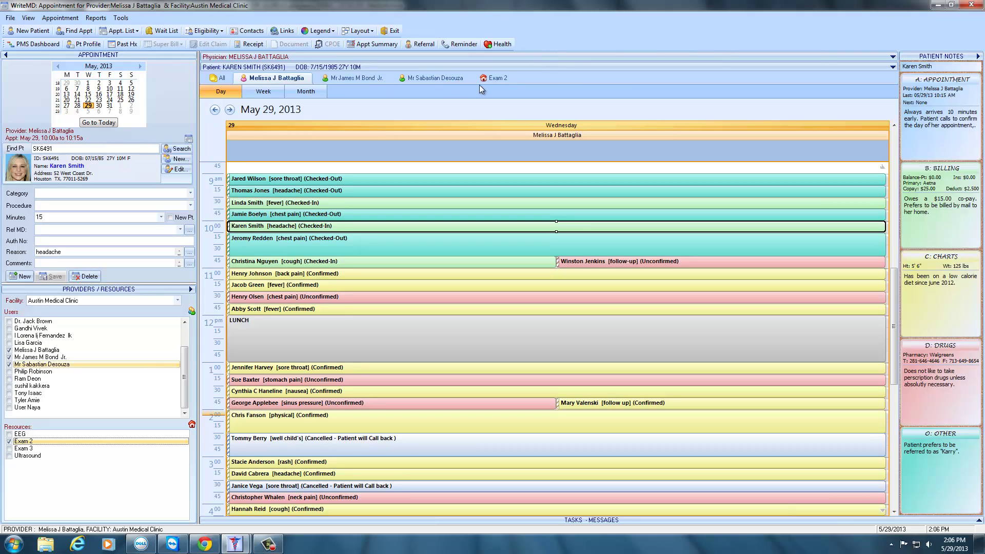
Step: View the second and first providers' individual schedules, then show all selected providers and resources side by side
{"action": "left_click", "coordinate": [347, 81]}
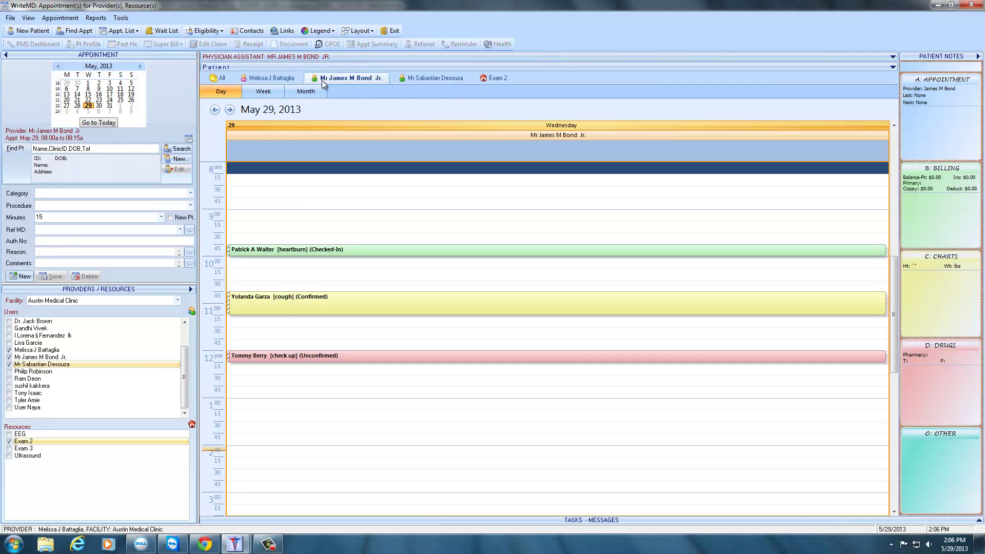
{"action": "left_click", "coordinate": [289, 80]}
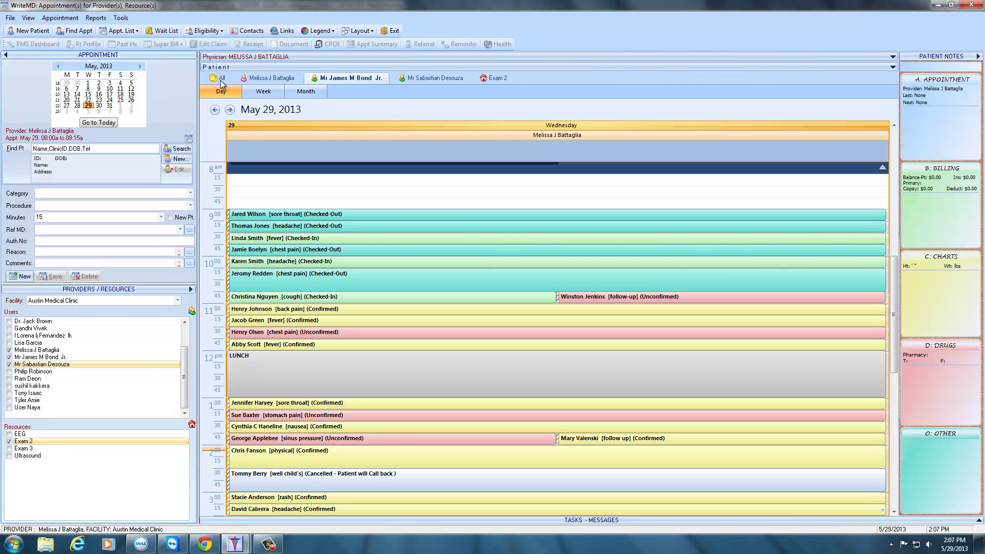
{"action": "left_click", "coordinate": [220, 80]}
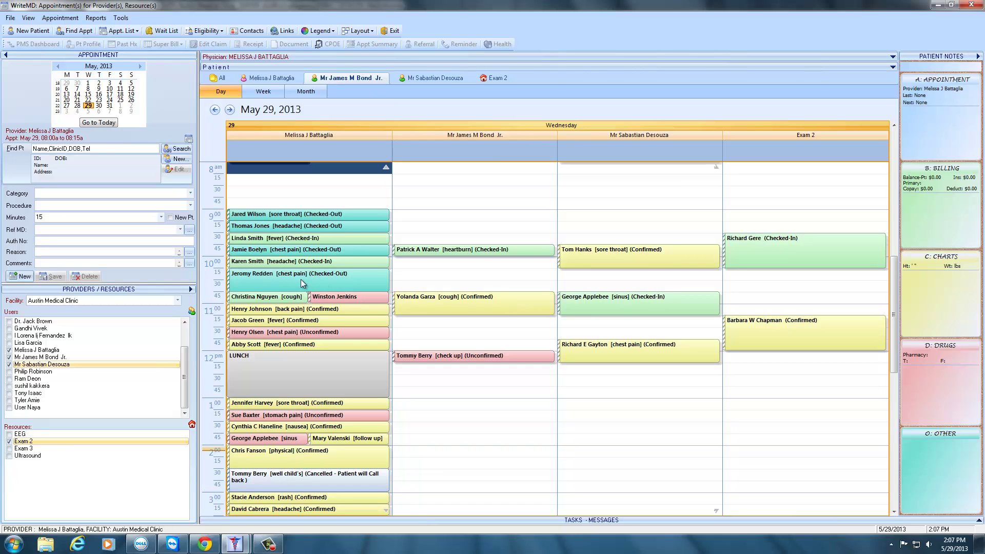
Step: Move the first provider's 10:15 am chest pain appointment to the second provider, and the second provider's heartburn appointment to the first at 10:15 am
{"action": "left_click_drag", "start_coordinate": [323, 282], "coordinate": [461, 276]}
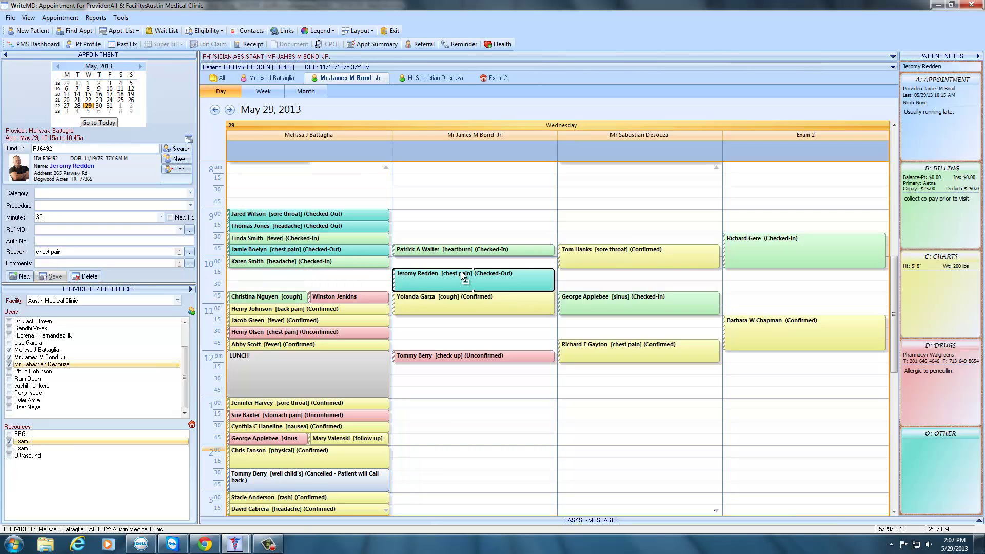
{"action": "left_click", "coordinate": [511, 251]}
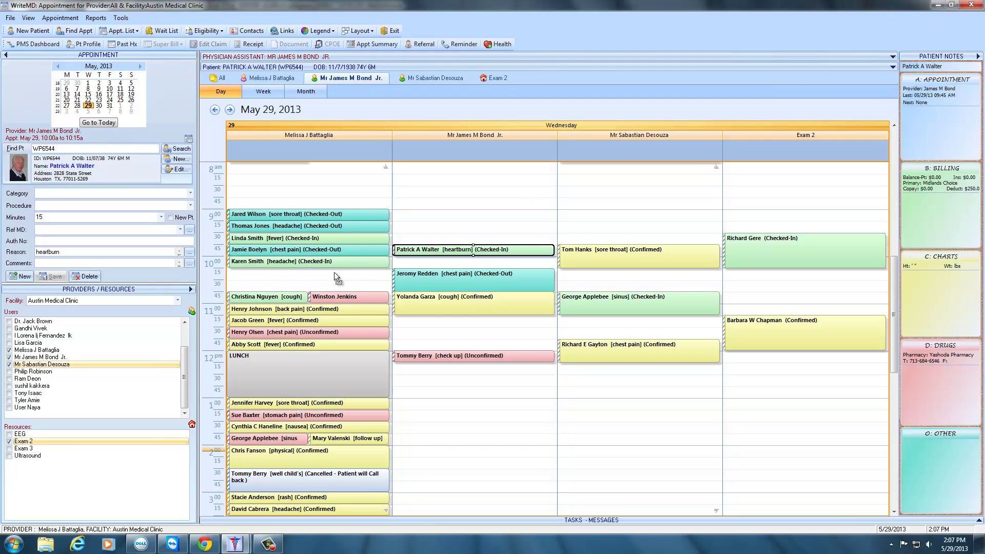
{"action": "left_click_drag", "start_coordinate": [334, 272], "coordinate": [325, 276]}
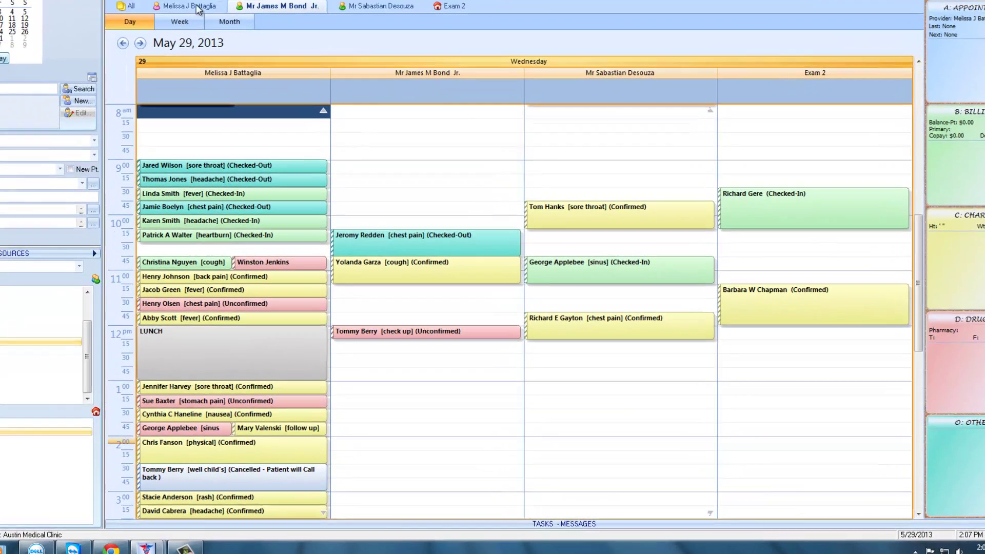
Step: Return to the first provider's day schedule, then expand and collapse the tasks and messages area
{"action": "left_click", "coordinate": [279, 79]}
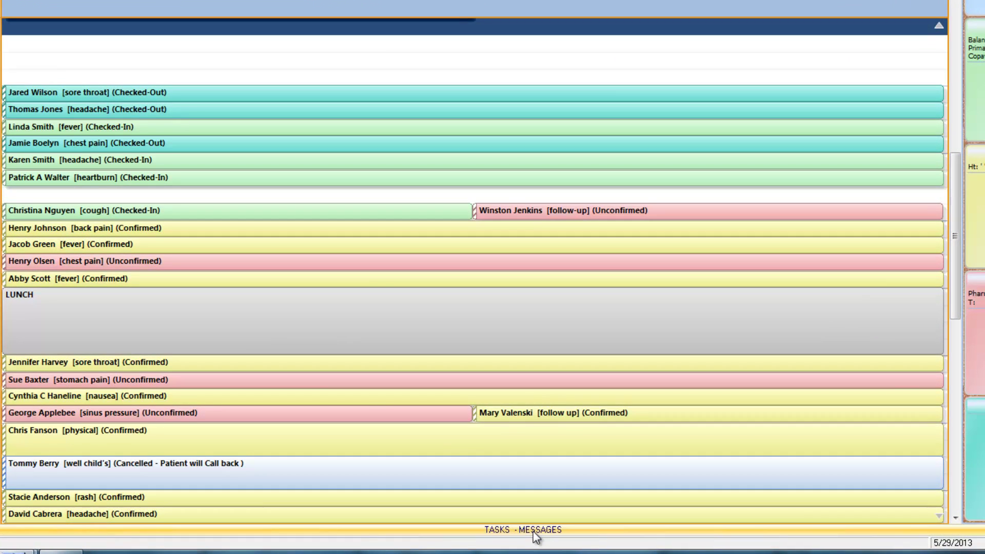
{"action": "left_click", "coordinate": [536, 534]}
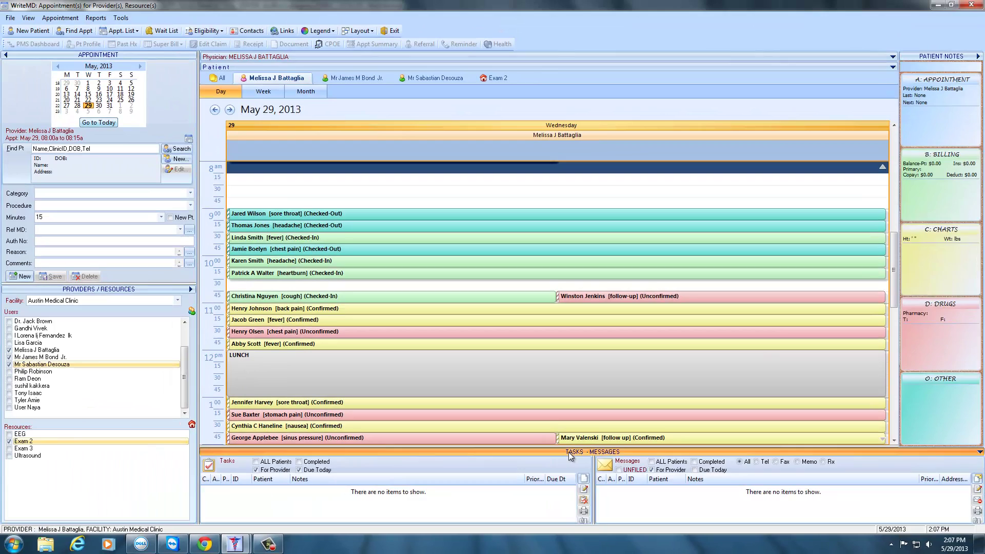
{"action": "left_click", "coordinate": [495, 434]}
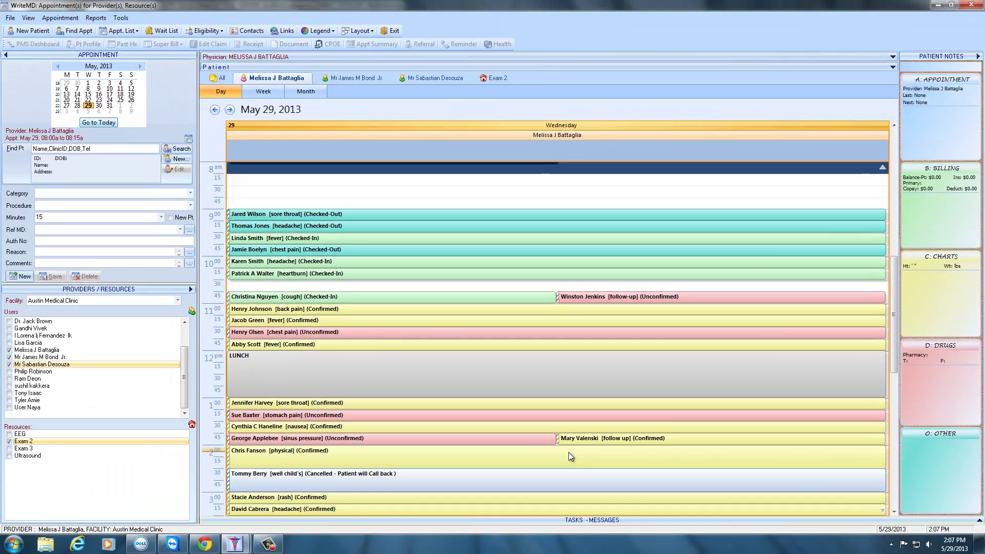